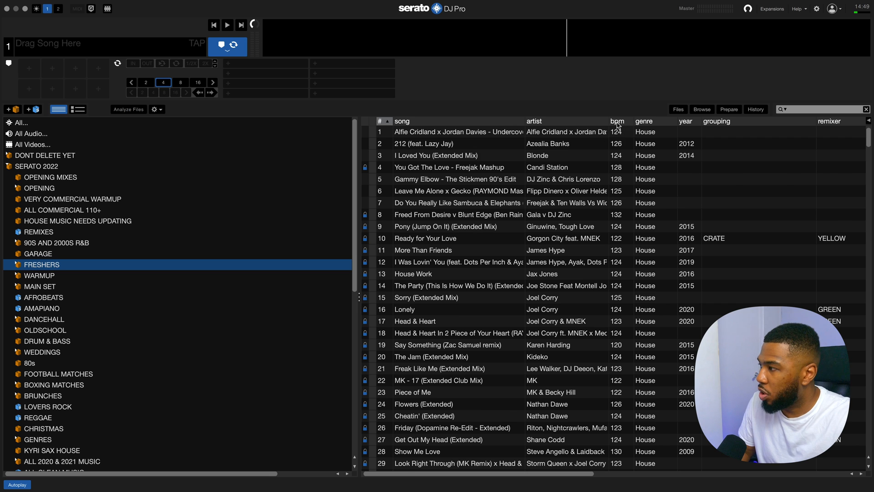
Expand the FRESHERS crate and browse the tracks in its FRESHERS subcrate
click(18, 266)
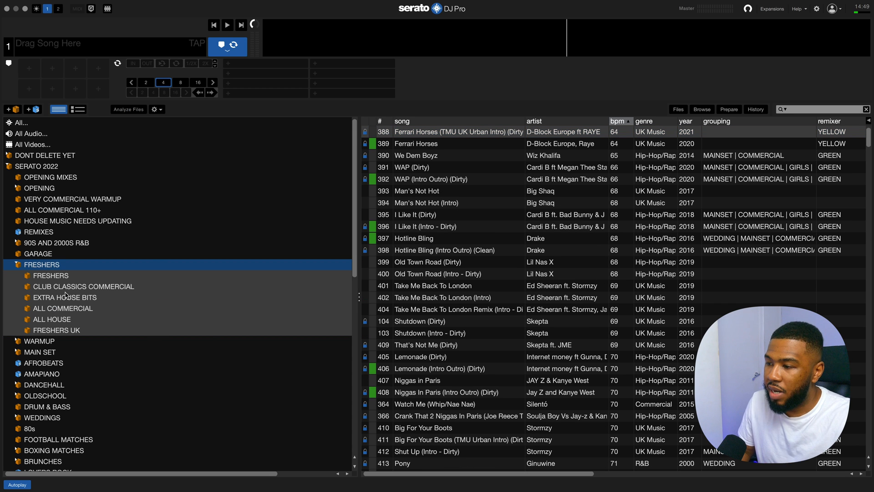
scroll(55, 268, down, 1)
click(51, 263)
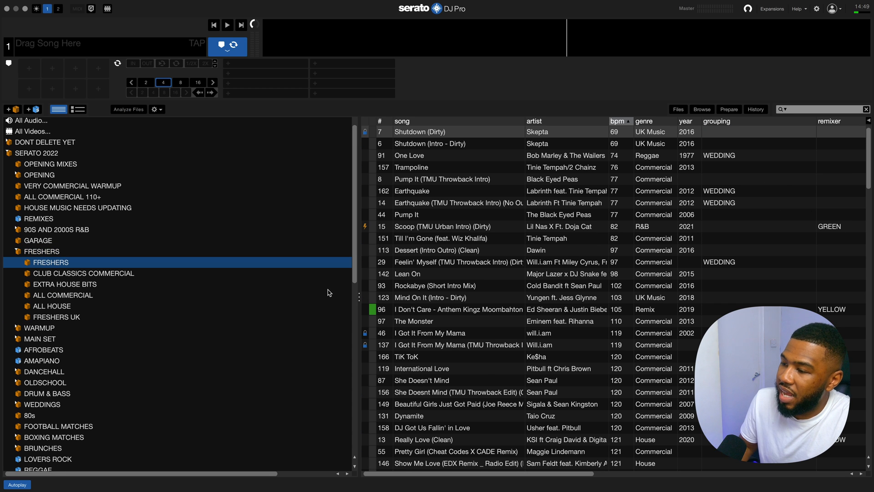
scroll(436, 317, down, 5)
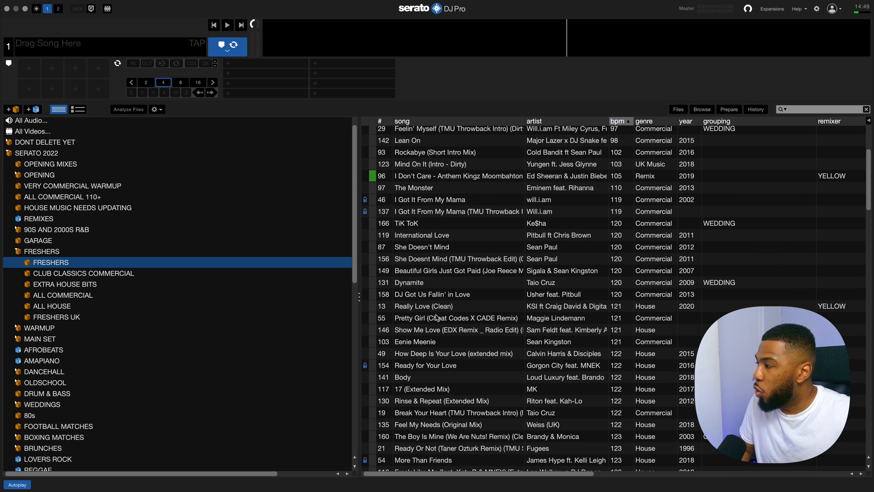
View the remaining FRESHERS subcrates: CLUB CLASSICS COMMERCIAL, EXTRA HOUSE BITS, ALL COMMERCIAL, ALL HOUSE and FRESHERS UK
click(84, 275)
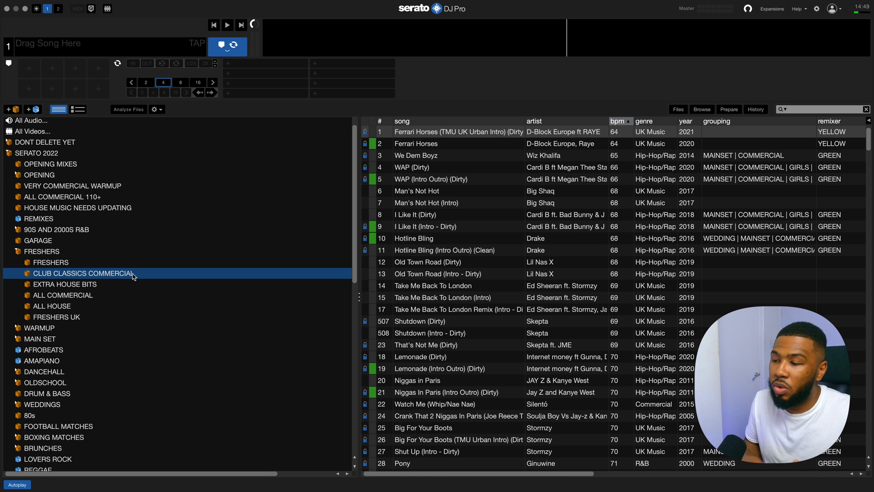
click(74, 285)
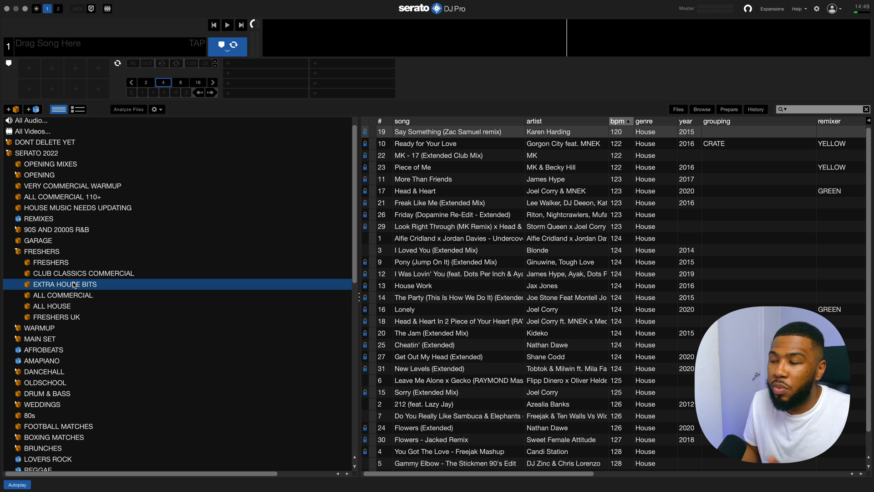
click(65, 296)
click(64, 308)
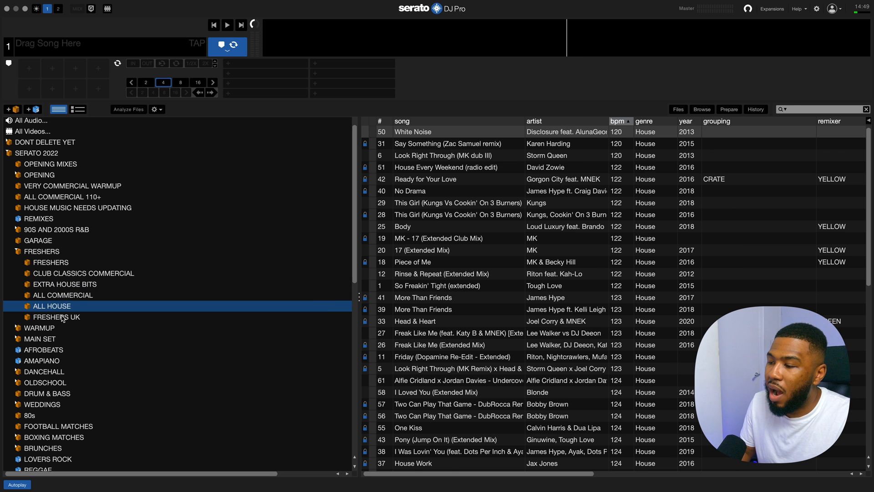
click(63, 319)
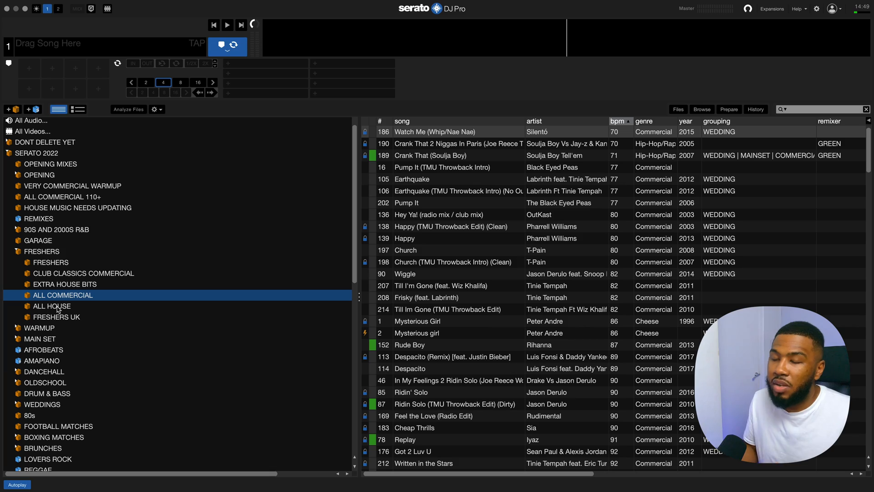
Show the combined tracks of the parent FRESHERS crate and browse through them
click(42, 252)
scroll(614, 296, down, 20)
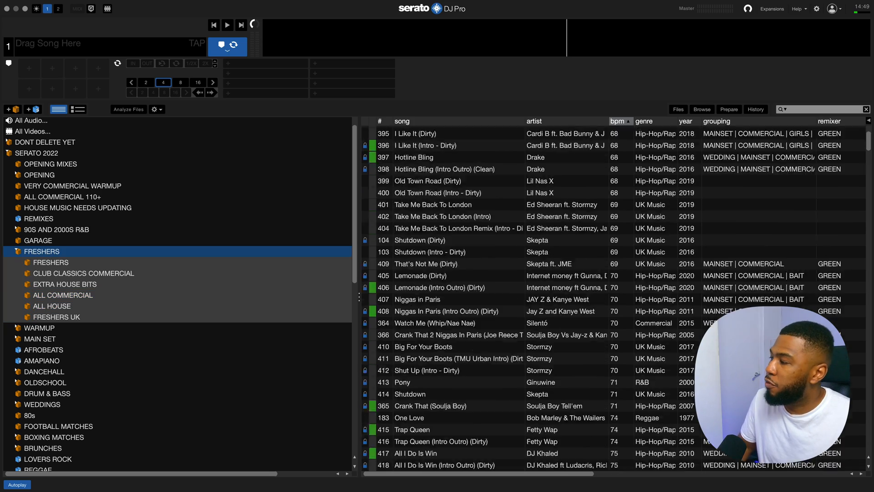
scroll(615, 296, down, 3)
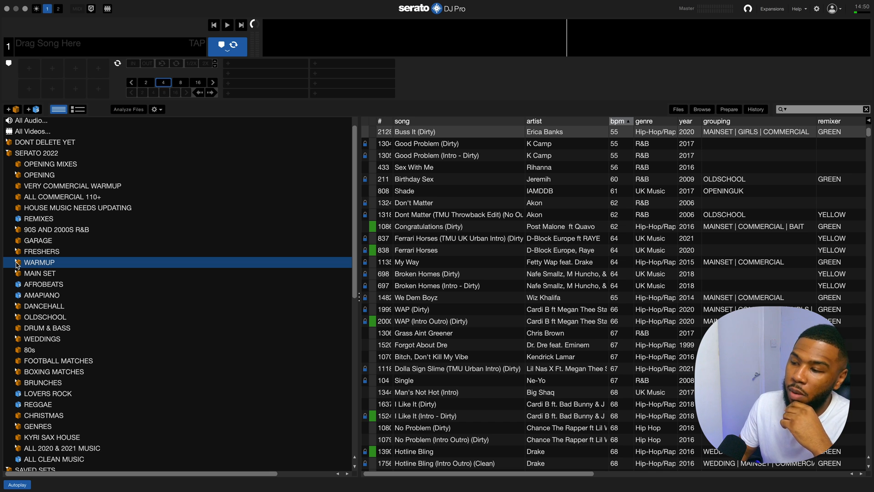
Expand the WARMUP crate and browse the tracks of its LADIES smart crate
click(17, 264)
click(45, 273)
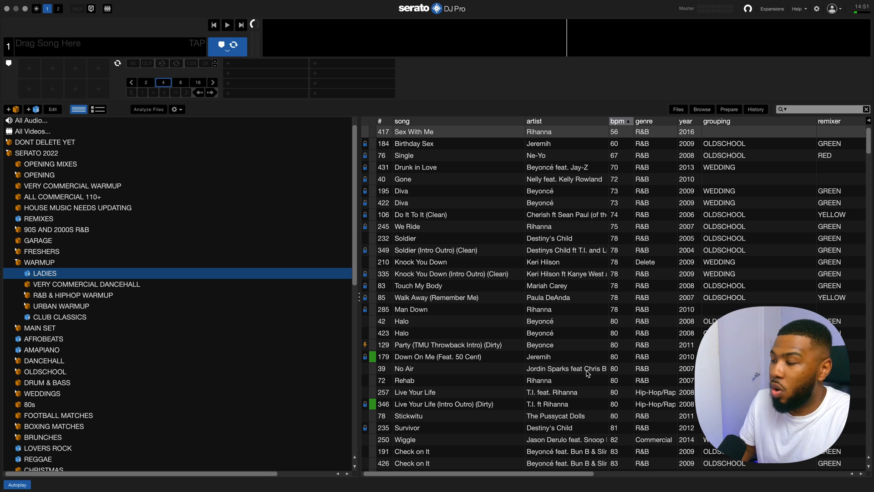
scroll(594, 393, down, 15)
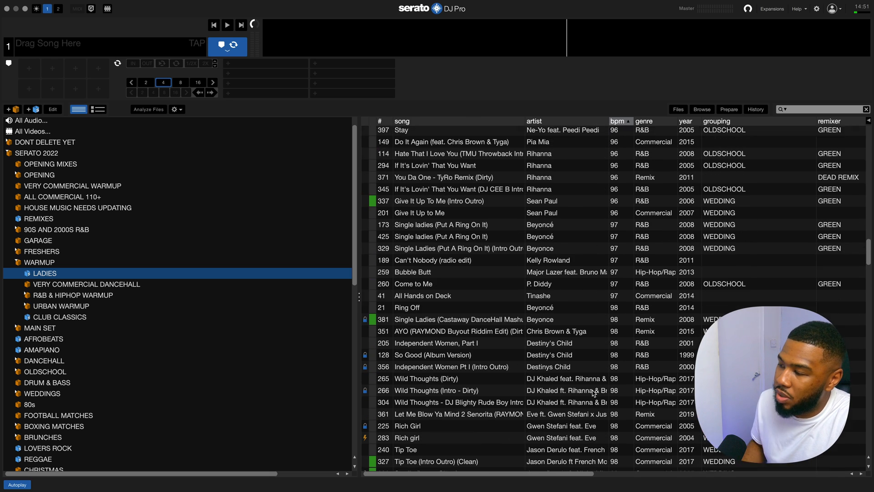
Examine the 96 to 98 bpm tracks in the LADIES crate, highlighting examples such as Single Ladies and Tip Toe
click(454, 199)
scroll(450, 228, up, 3)
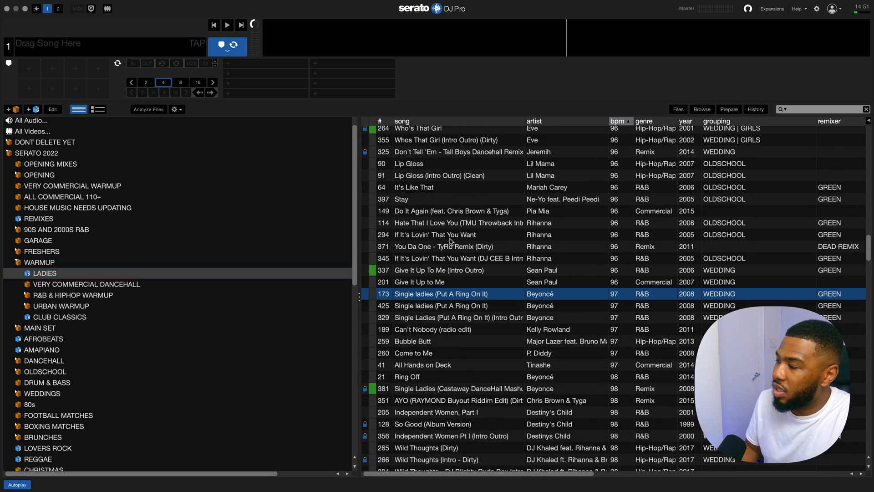
scroll(446, 273, down, 2)
click(437, 394)
scroll(444, 406, down, 1)
click(440, 371)
scroll(432, 378, down, 2)
click(421, 387)
click(420, 405)
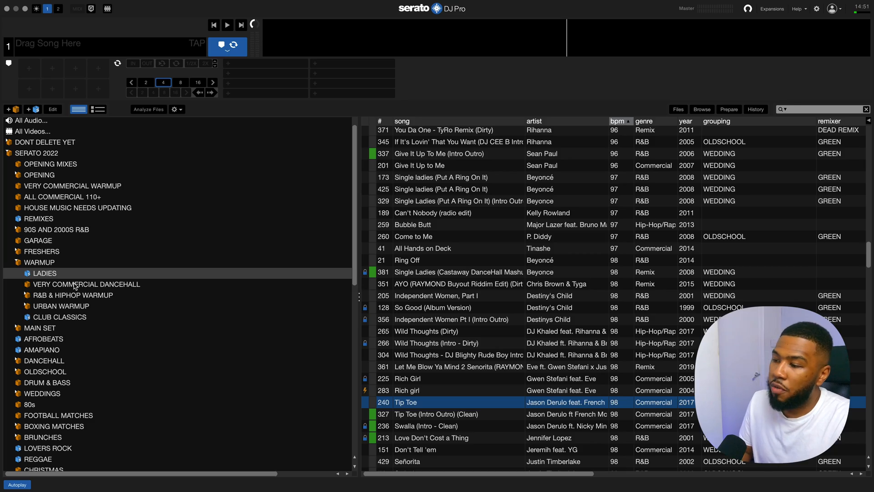
View the VERY COMMERCIAL DANCEHALL crate and highlight example tracks from Like Glue down to Hold You
click(103, 284)
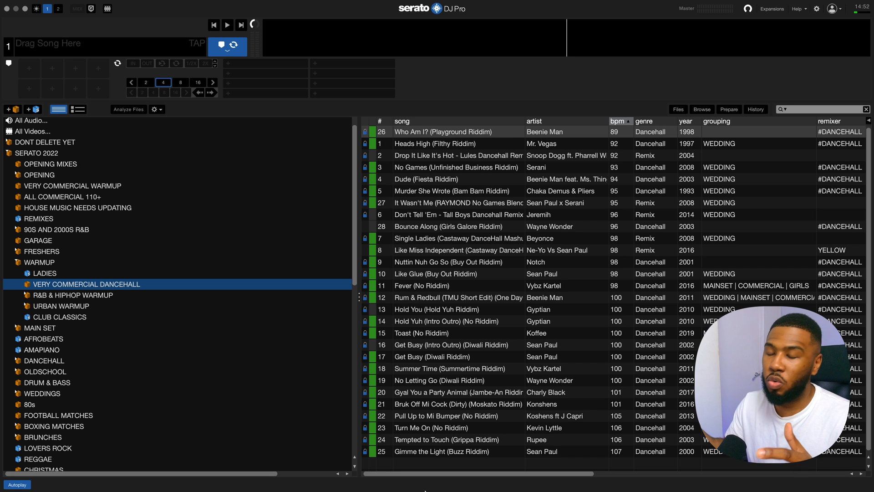
click(435, 277)
click(429, 287)
click(432, 298)
click(432, 311)
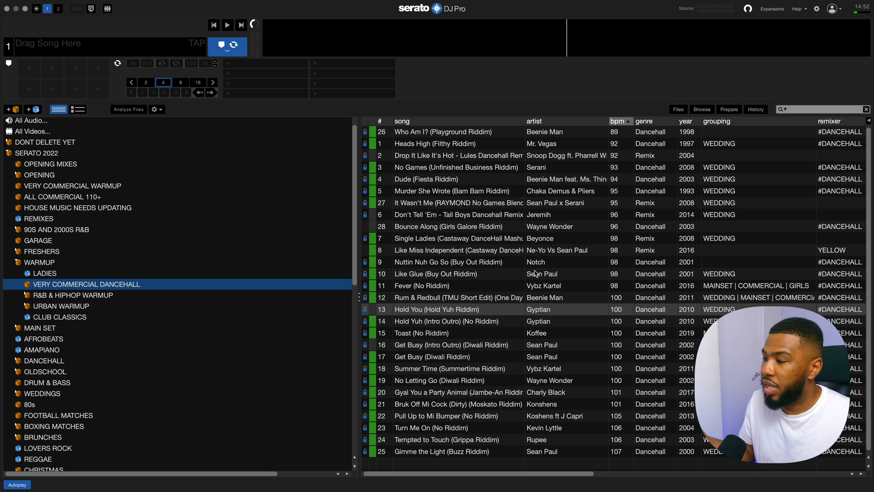
Expand the R&B & HIPHOP WARMUP crate and compare its HIPHOP WARMUP and R&B WARMUP smart crates with the combined list
click(42, 296)
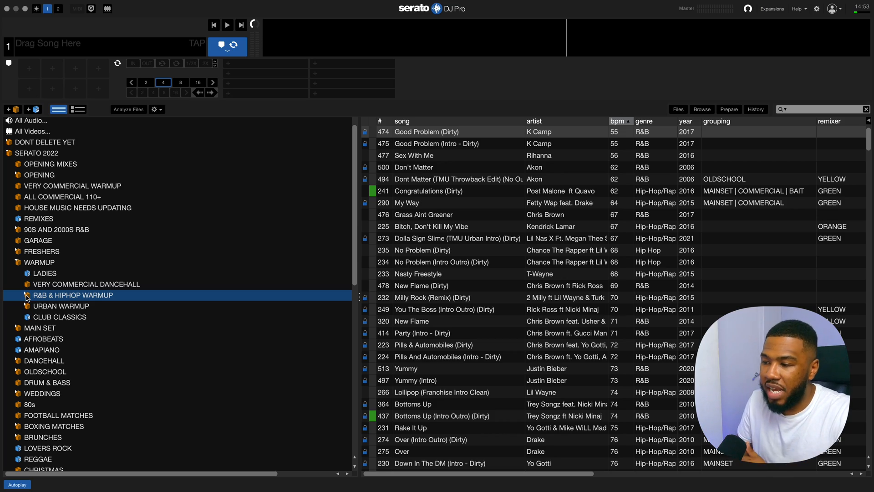
click(27, 296)
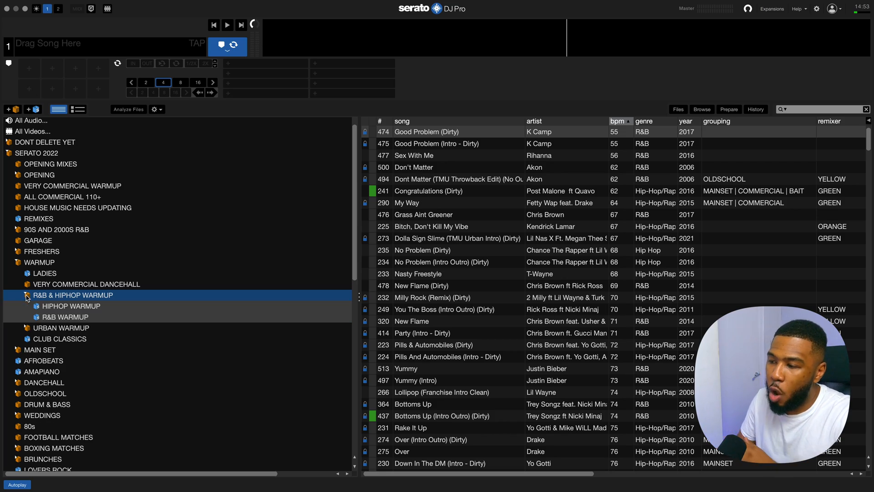
click(70, 307)
click(66, 319)
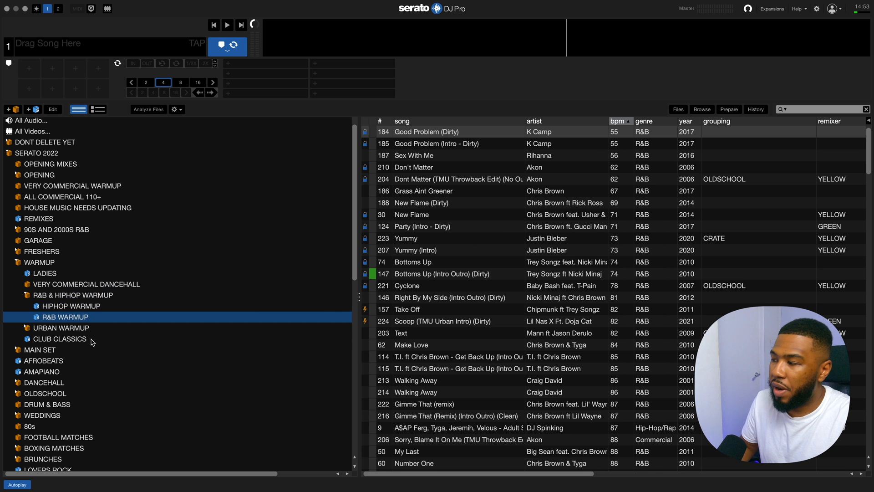
click(60, 308)
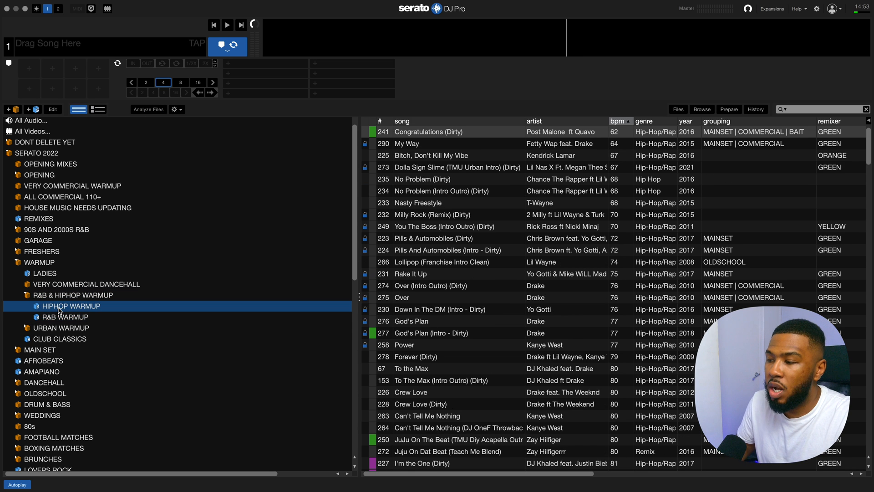
click(58, 318)
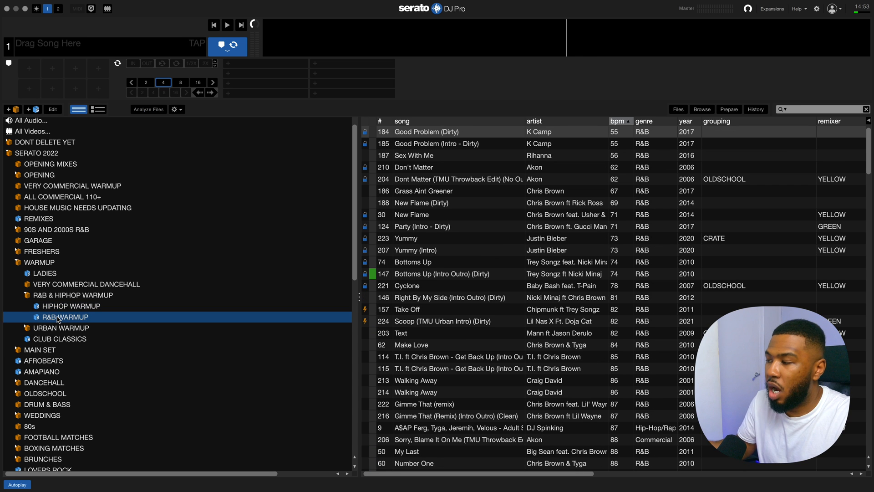
click(70, 298)
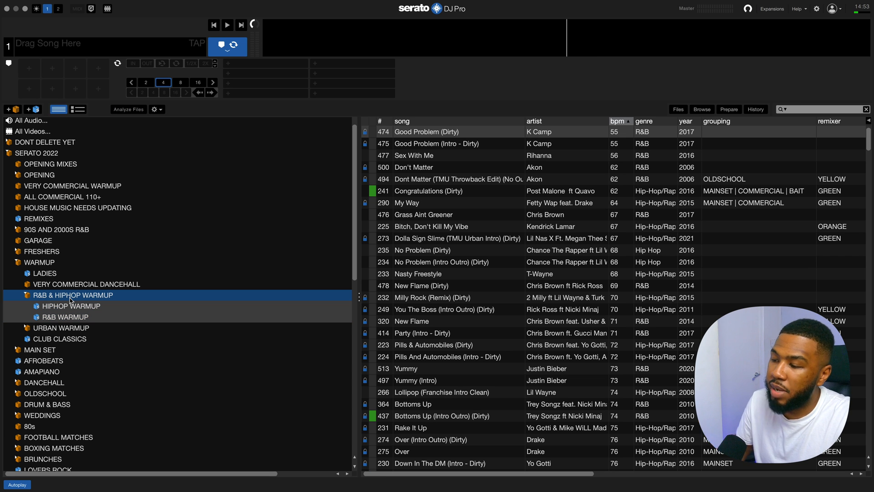
View URBAN WARMUP's UK WARMUP, URBAN WARMUP OVER 2018 and MAIN UK WARMUP smart crates, then collapse it and show CLUB CLASSICS
click(30, 331)
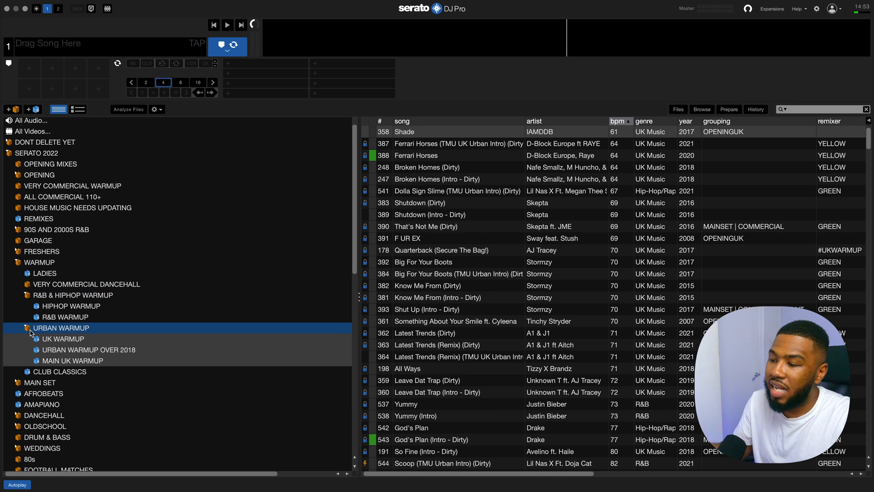
click(63, 339)
click(99, 350)
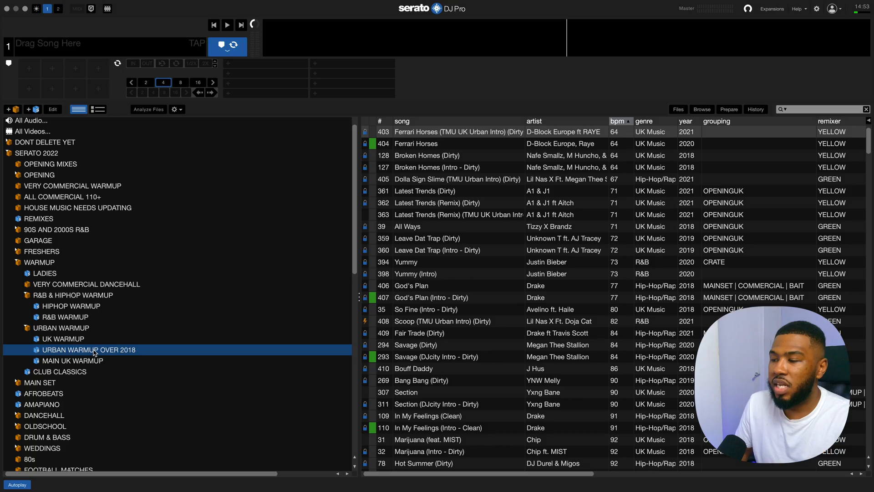
click(88, 362)
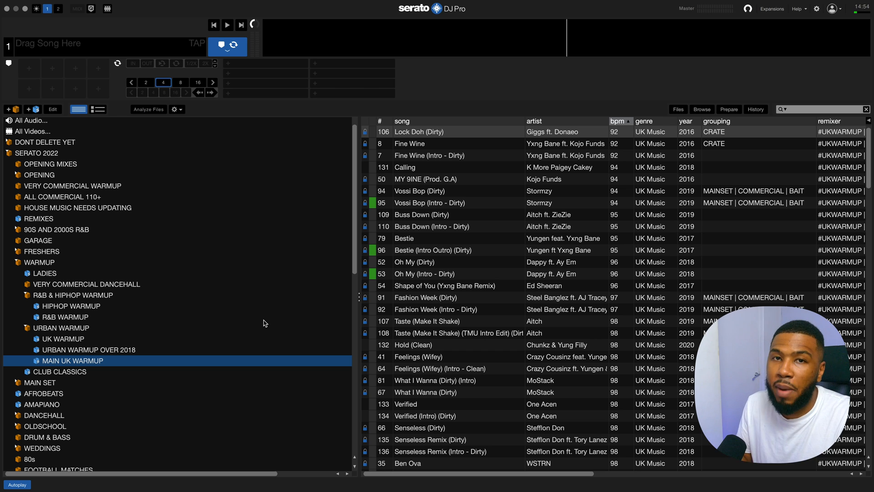
click(28, 328)
click(44, 319)
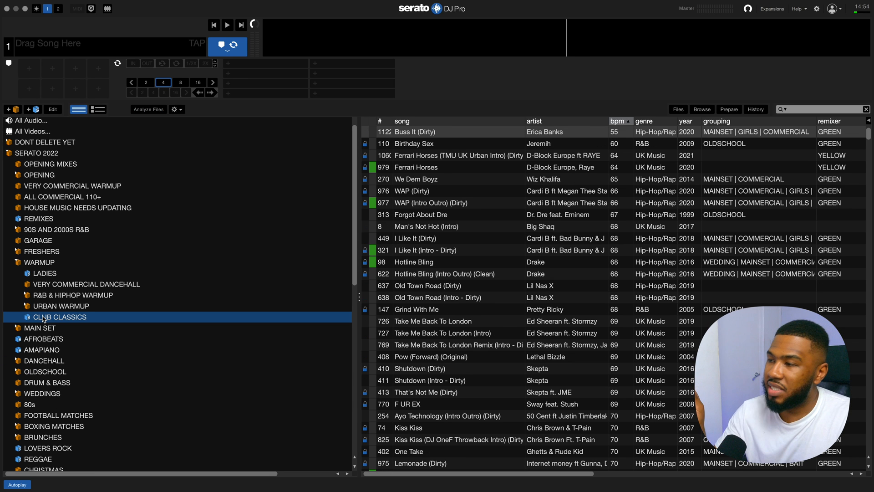
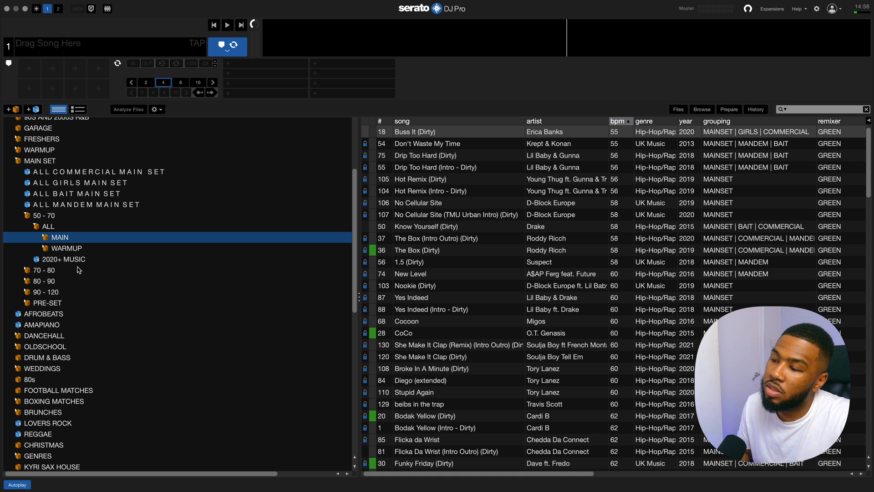
Expand the MAIN crate under 50 - 70 and compare its 50 BAIT tracks, such as The Box and Funky Friday, with 50 MAINSET
click(47, 237)
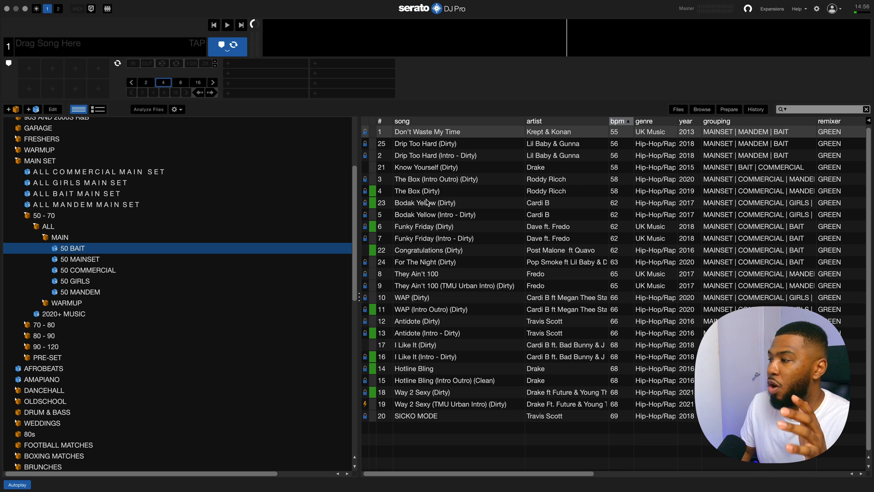
click(430, 195)
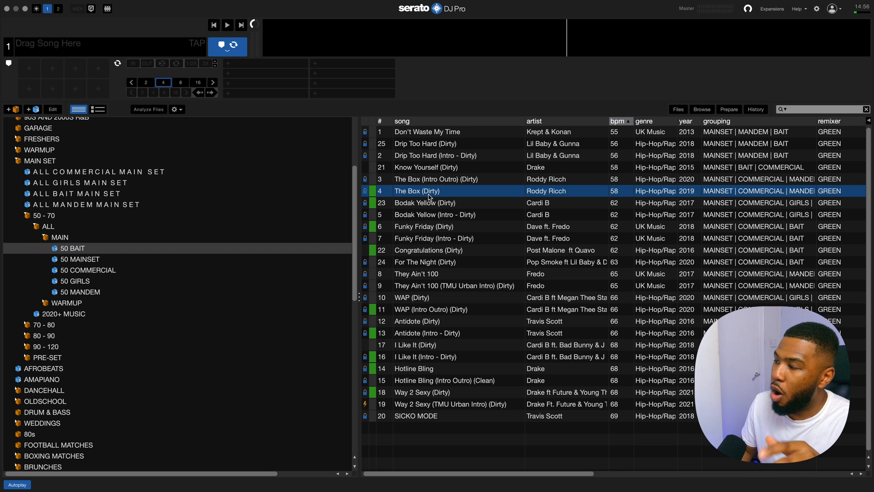
click(430, 205)
click(428, 229)
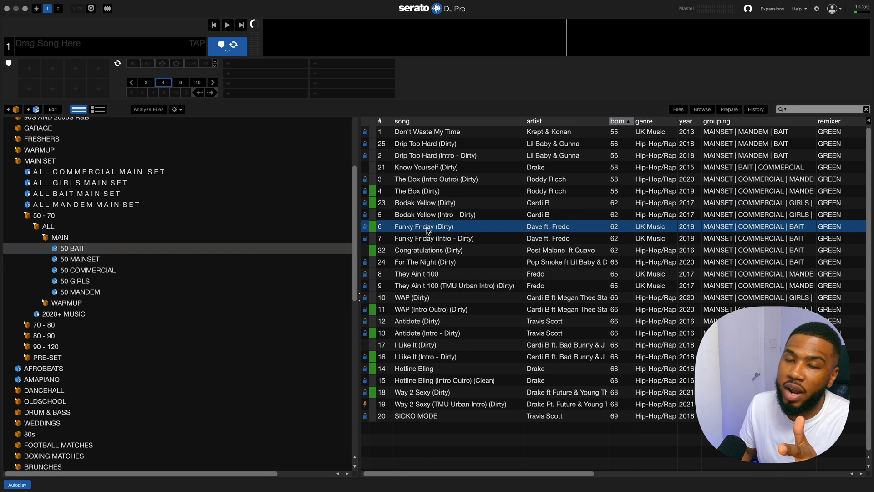
click(80, 259)
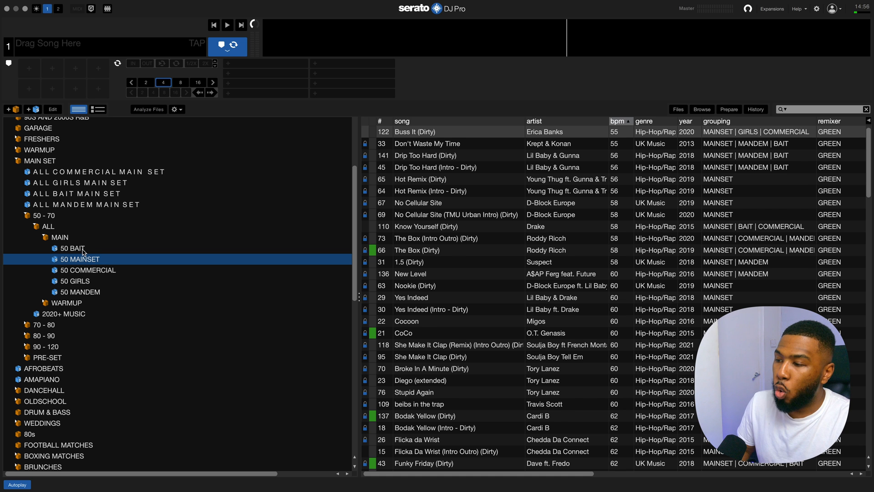
click(83, 250)
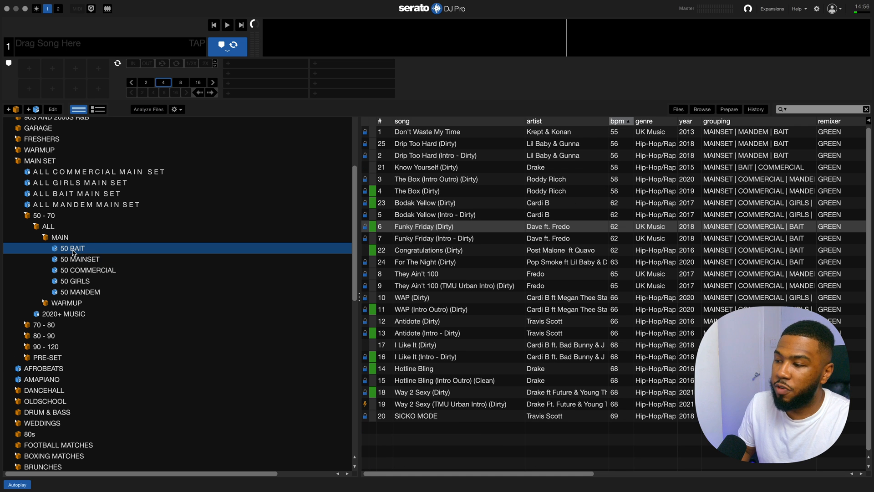
View the 50 COMMERCIAL smart crate and highlight example tracks including Funky Friday (Intro - Dirty), WAP (Dirty) and Hotline Bling
click(83, 272)
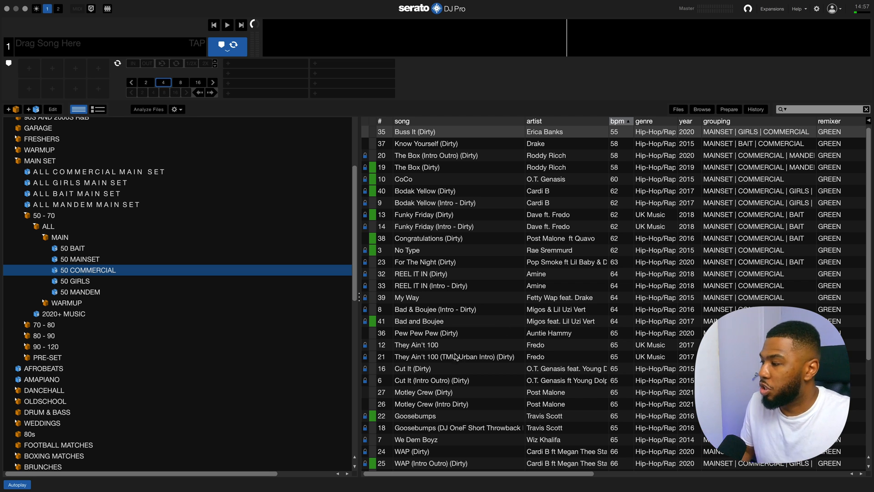
click(423, 227)
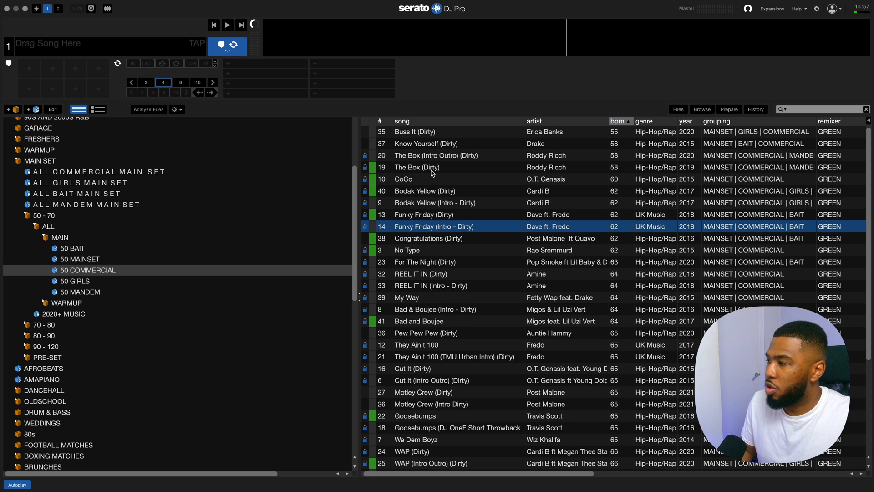
scroll(464, 331, down, 3)
click(424, 332)
click(428, 365)
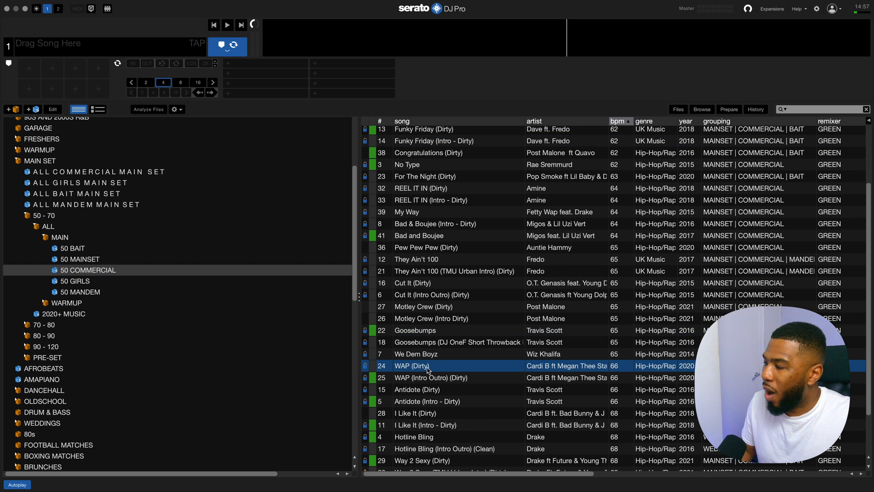
scroll(428, 378, down, 3)
click(428, 391)
click(429, 403)
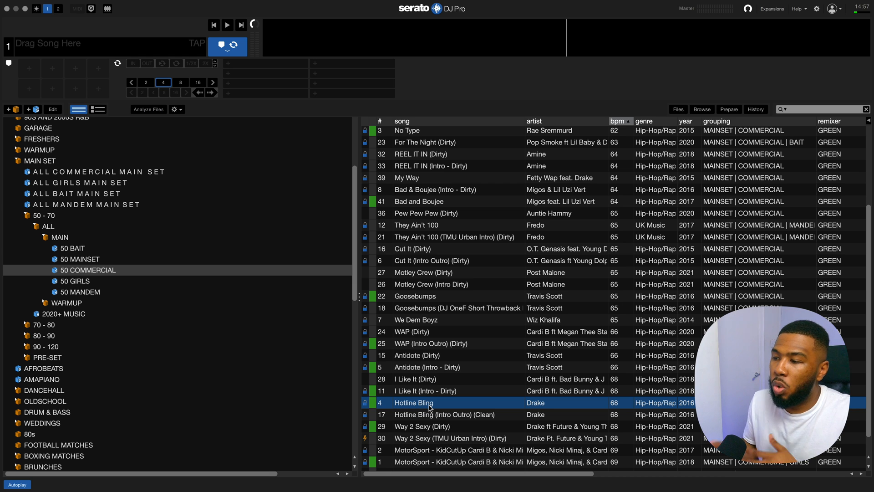
View the 50 GIRLS smart crate, highlight WAP (Dirty) as an example, and show 50 MANDEM
click(77, 282)
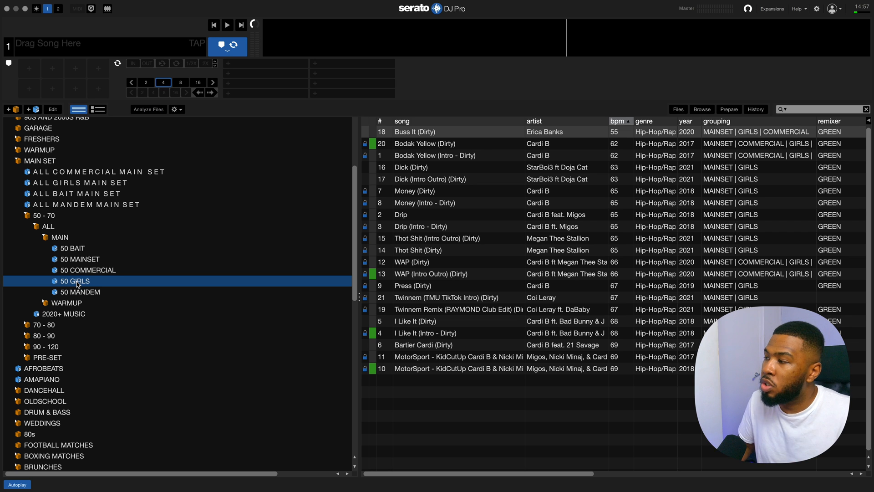
click(431, 263)
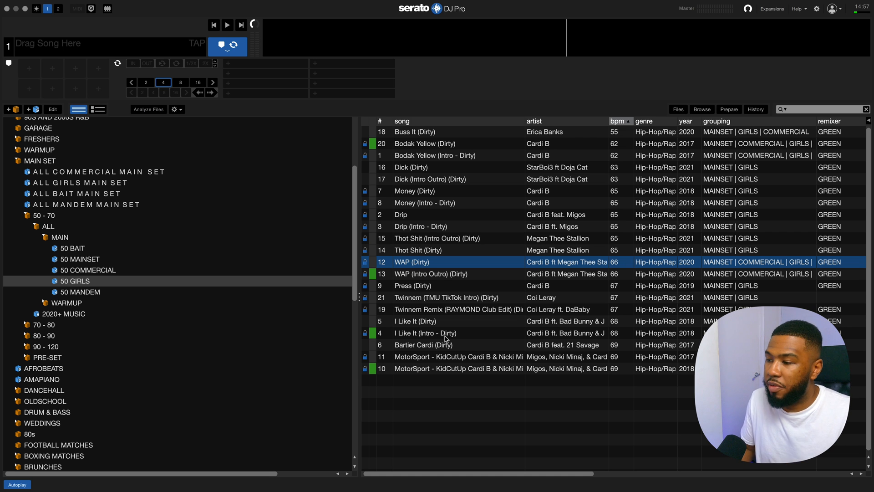
click(81, 292)
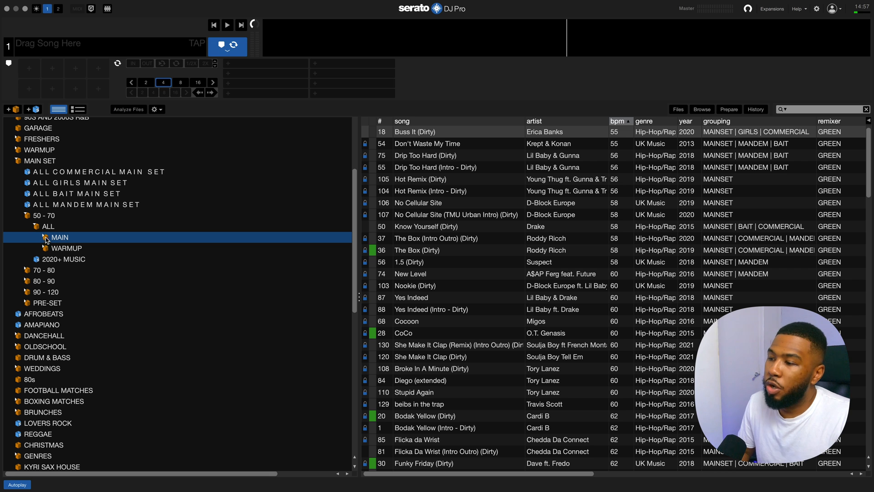
Look through the 2020+ MUSIC smart crate under 50 - 70, then collapse the 50 - 70 crate
click(49, 260)
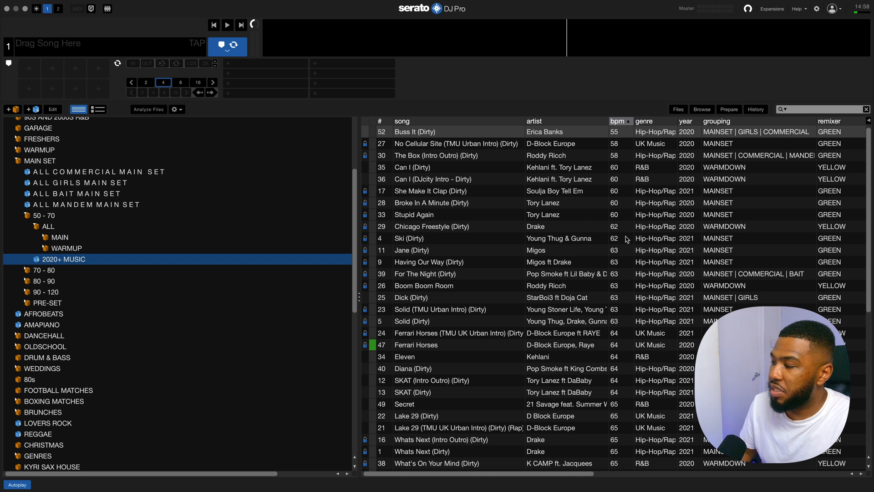
scroll(617, 362, down, 6)
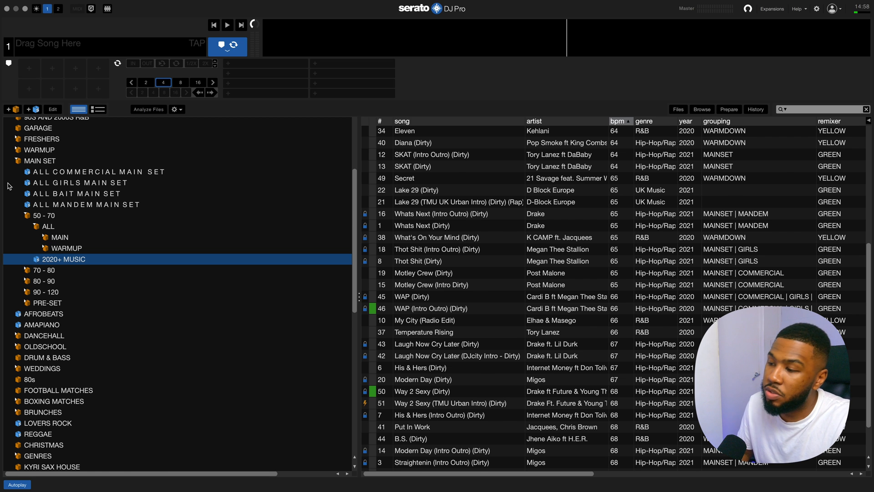
click(26, 216)
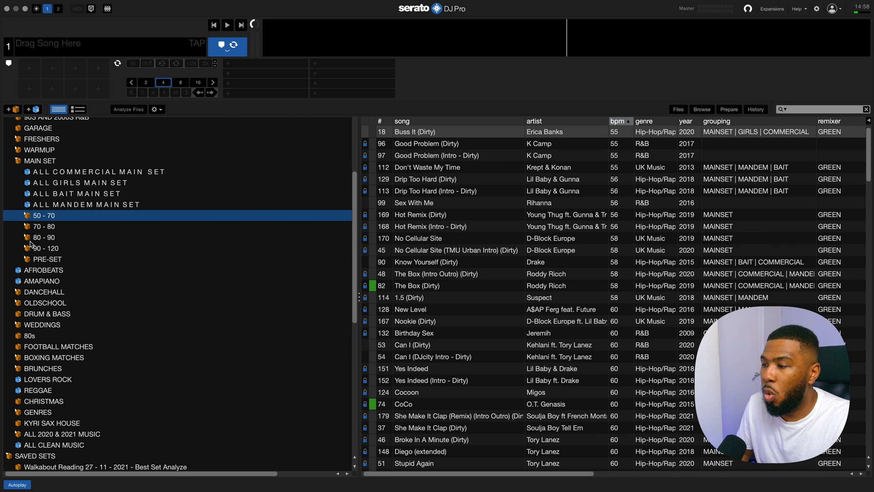
Expand 70 - 80 down to 70 MAINSET and view its 70 MAINSET HIPHOP and 70 MAINSET UK MUSIC smart crates
click(28, 227)
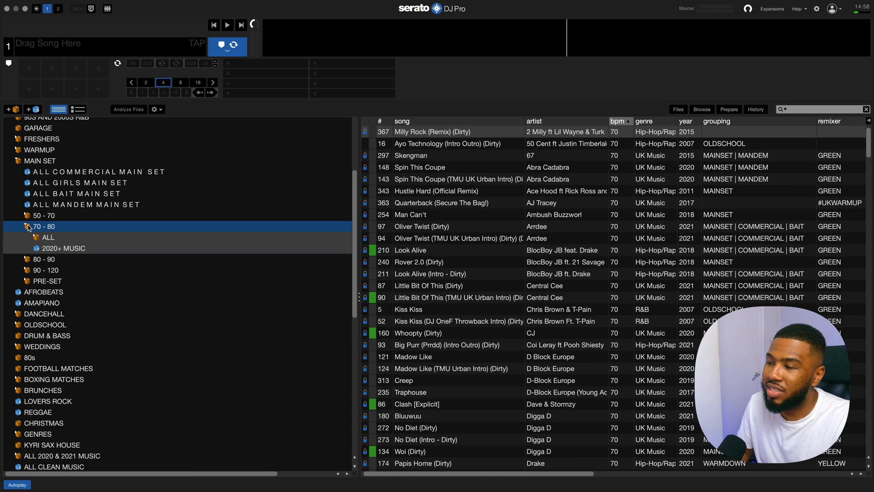
click(45, 237)
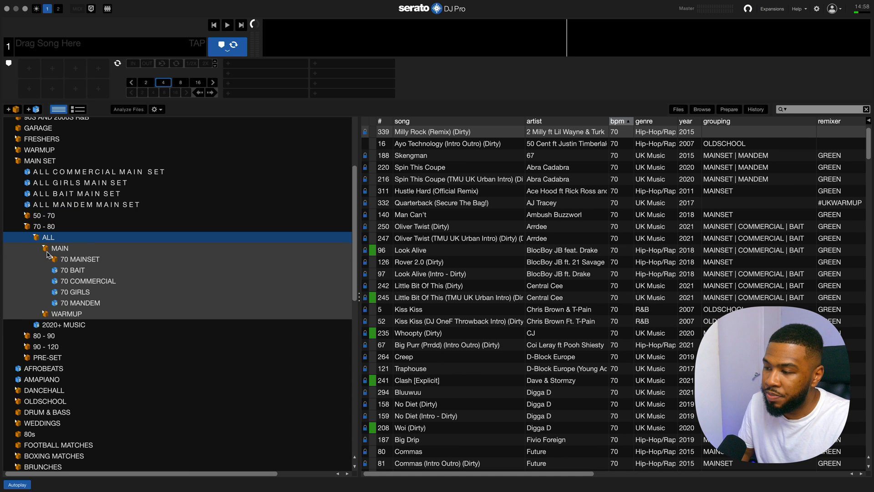
click(59, 261)
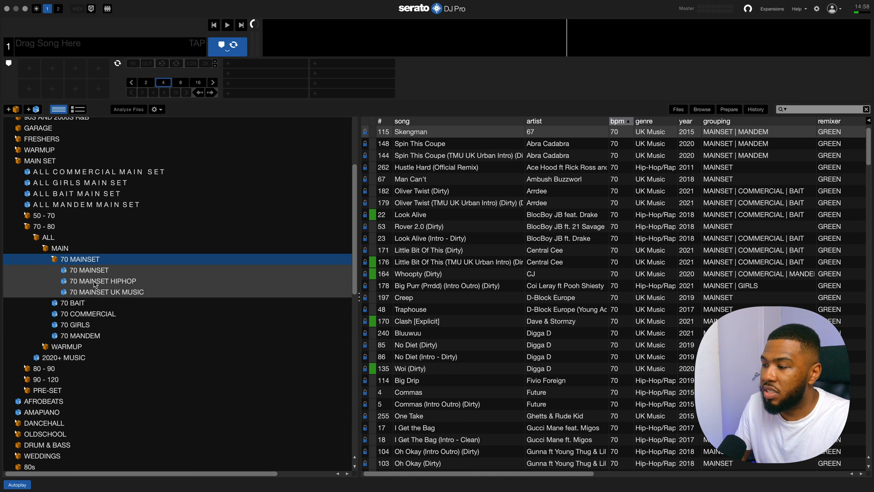
click(95, 283)
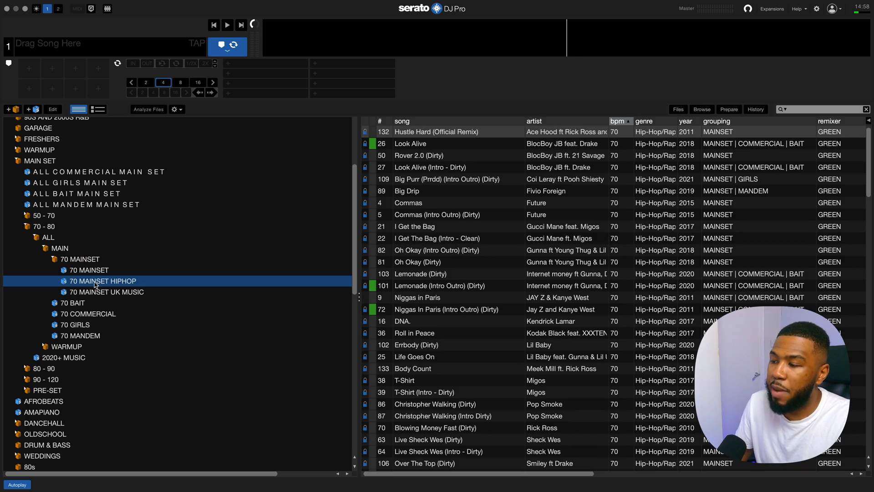
click(99, 291)
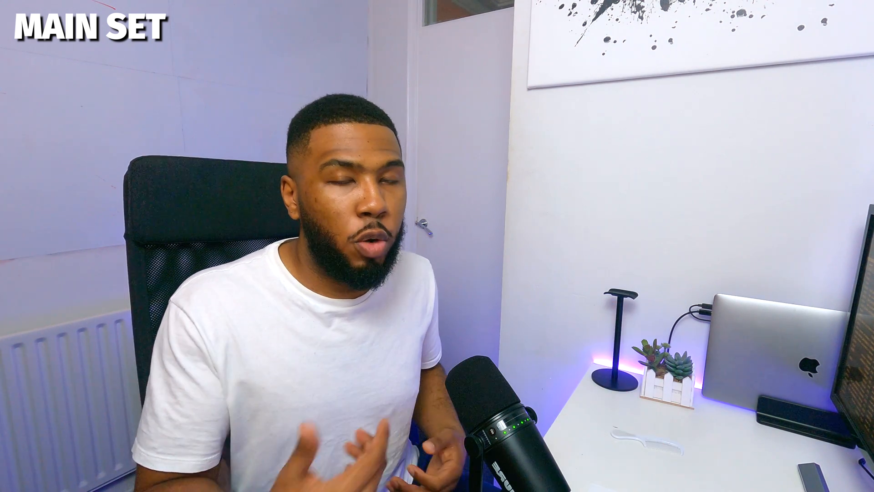
Browse 70 MAINSET HIPHOP and highlight example tracks including Dior (Dirty), War (Dirty) and Welcome To The Party (Dirty)
click(106, 281)
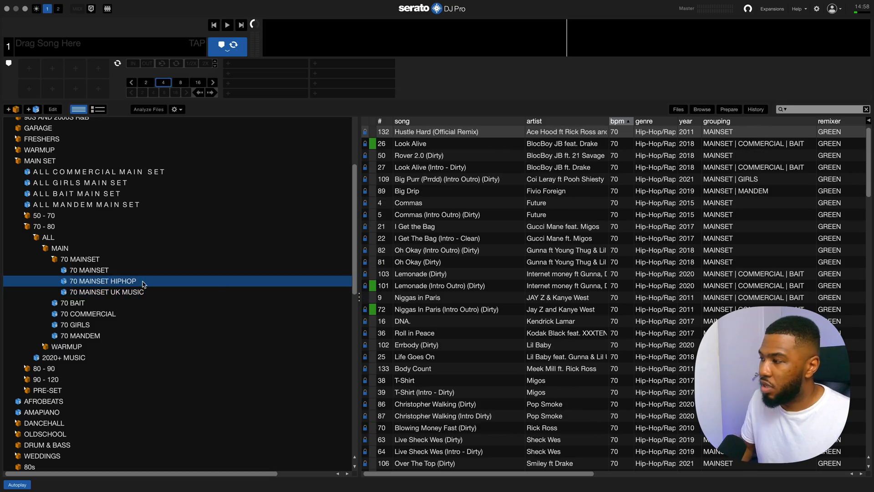
scroll(540, 257, down, 10)
click(412, 293)
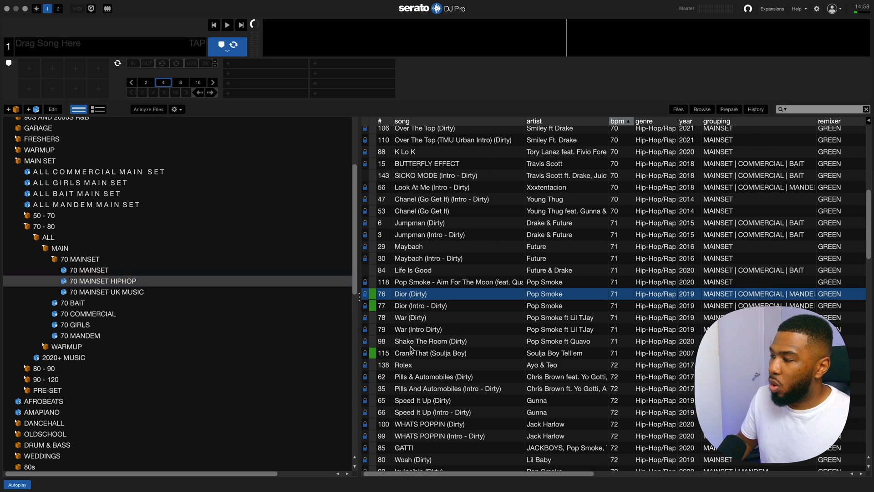
click(419, 318)
scroll(433, 393, down, 1)
scroll(433, 392, down, 1)
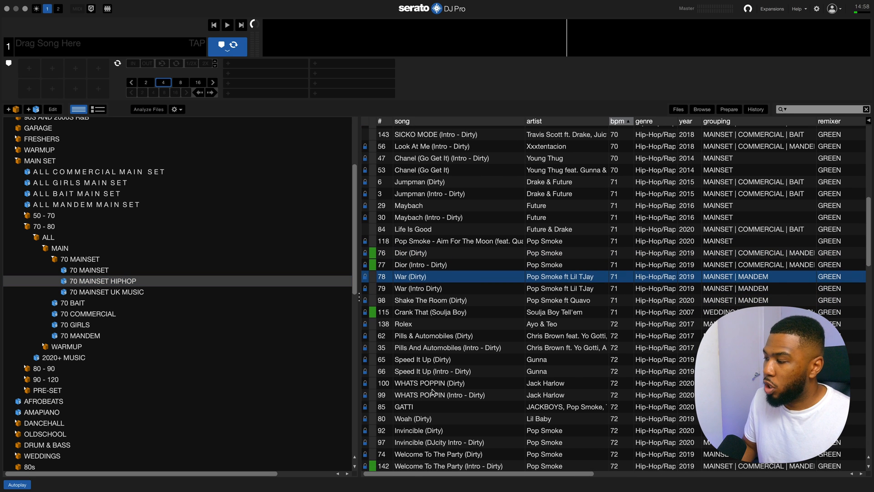
click(433, 392)
scroll(435, 401, down, 2)
click(437, 416)
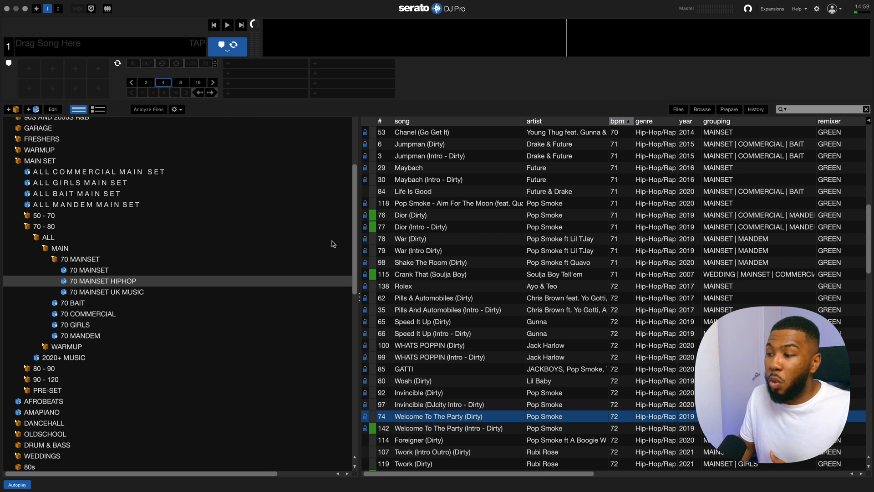
Show the combined 70 MAINSET list, collapse 70 - 80, and view the 80 - 90 crate before collapsing it
click(78, 261)
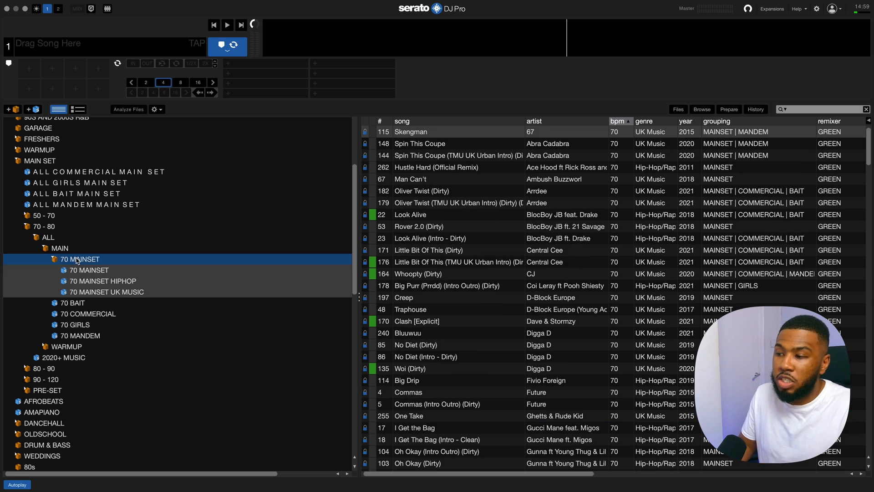
scroll(76, 260, down, 2)
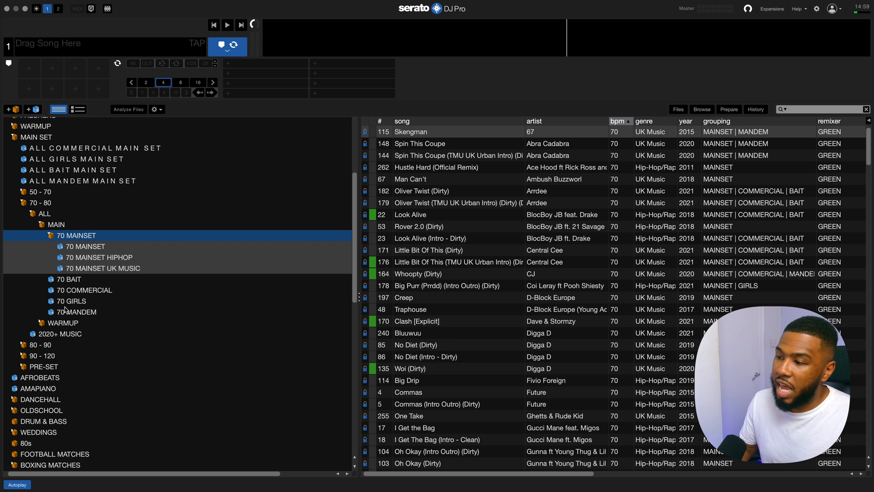
click(23, 203)
click(44, 217)
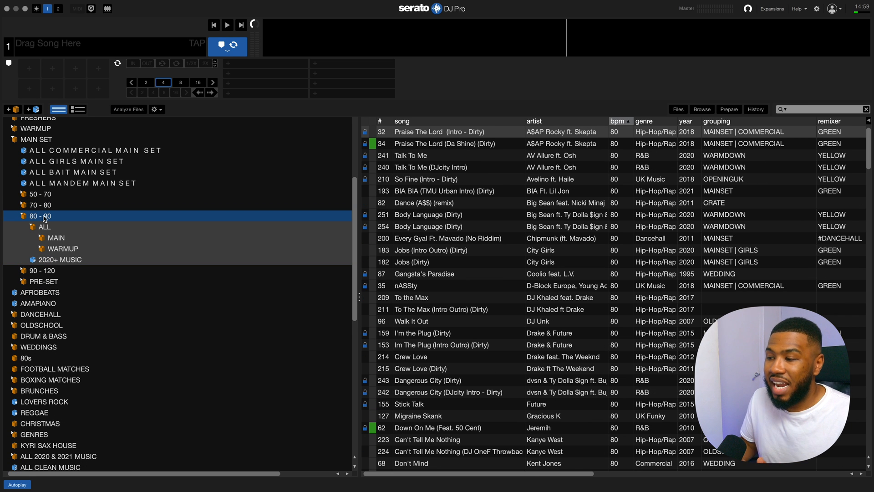
click(25, 216)
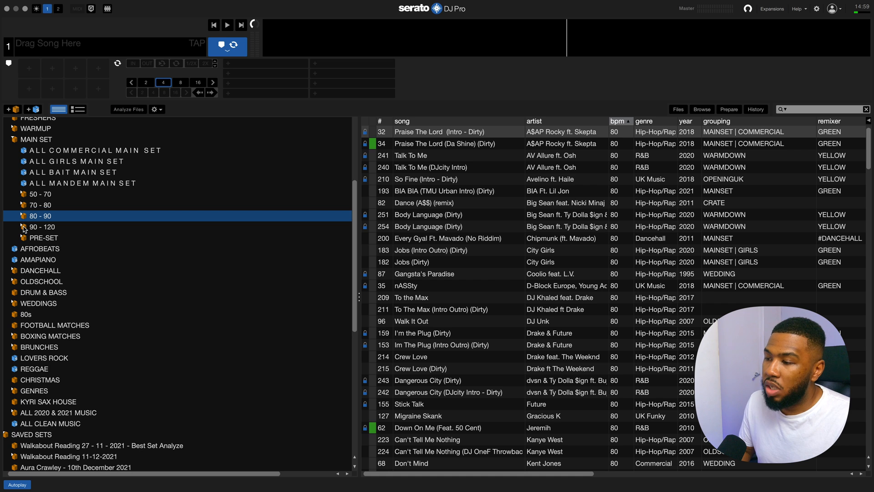
Expand the 90 - 120 crate and its ALL subcrate to show MAIN and WARMUP
click(24, 227)
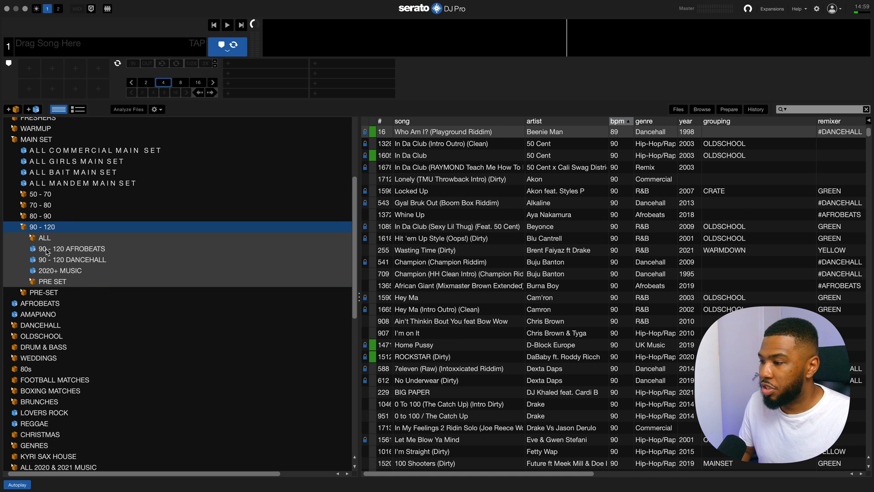
click(32, 238)
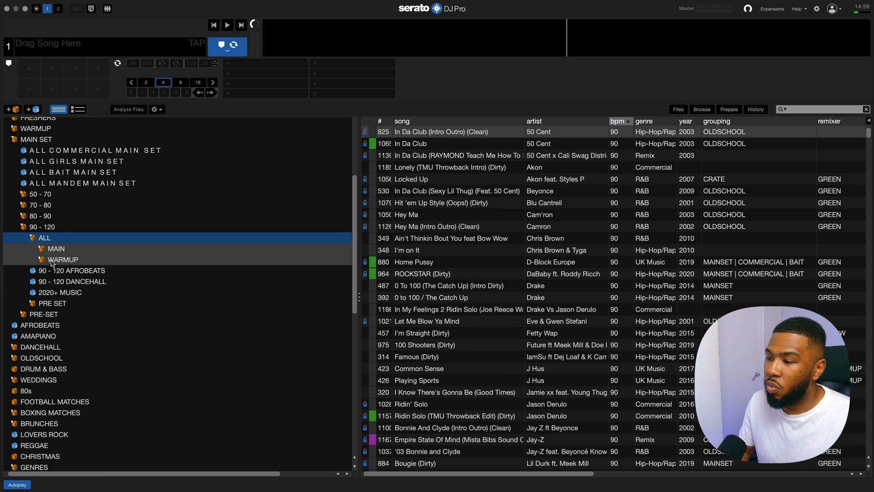
scroll(46, 264, down, 1)
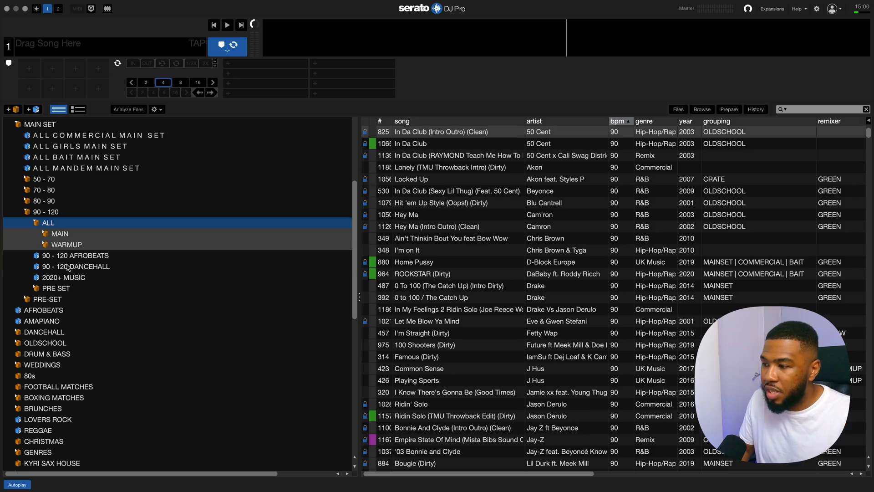
Show the 90 - 120 DANCEHALL smart crate and inspect the remixer tag on its first track
key(Down)
key(Down)
key(Down)
key(Down)
scroll(756, 153, right, 5)
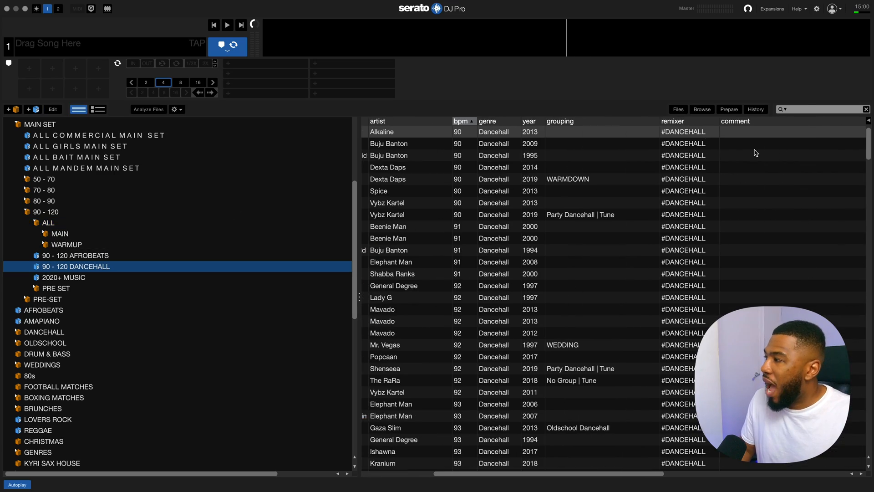
double_click(683, 134)
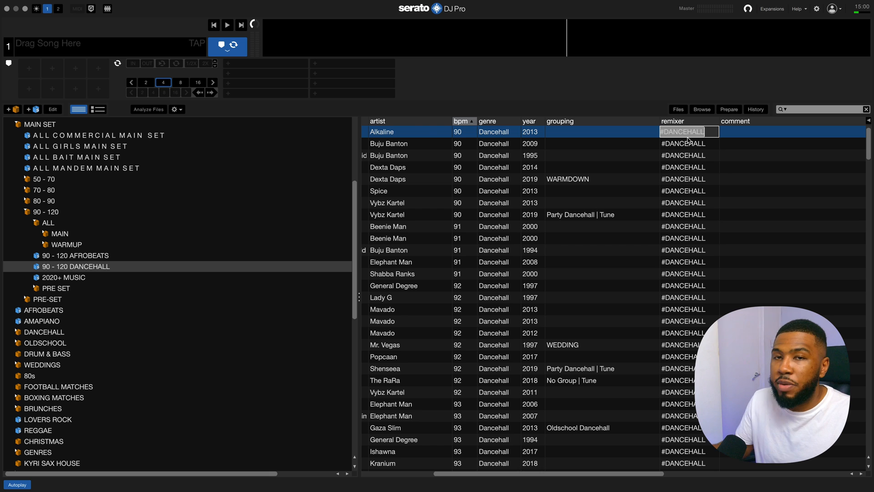
scroll(565, 193, left, 5)
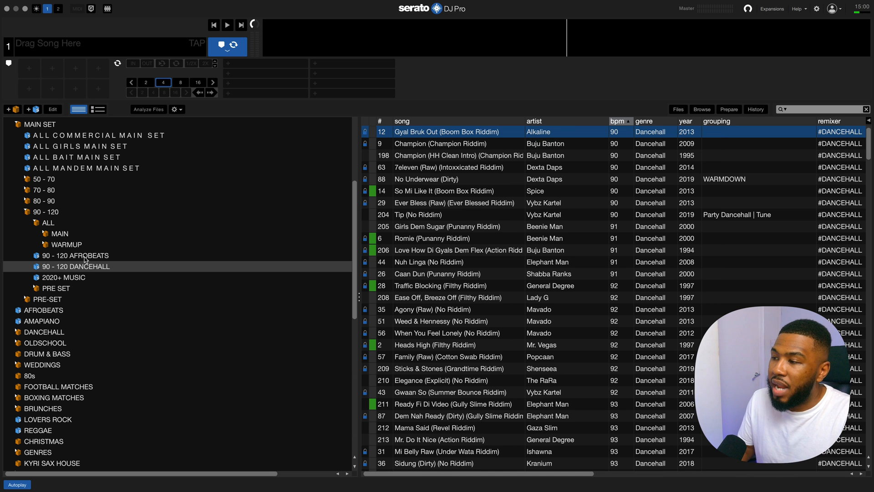
Review the rules of 90 - 120 DANCEHALL without changing them, then view 90 - 120 AFROBEATS and 2020+ MUSIC
click(54, 110)
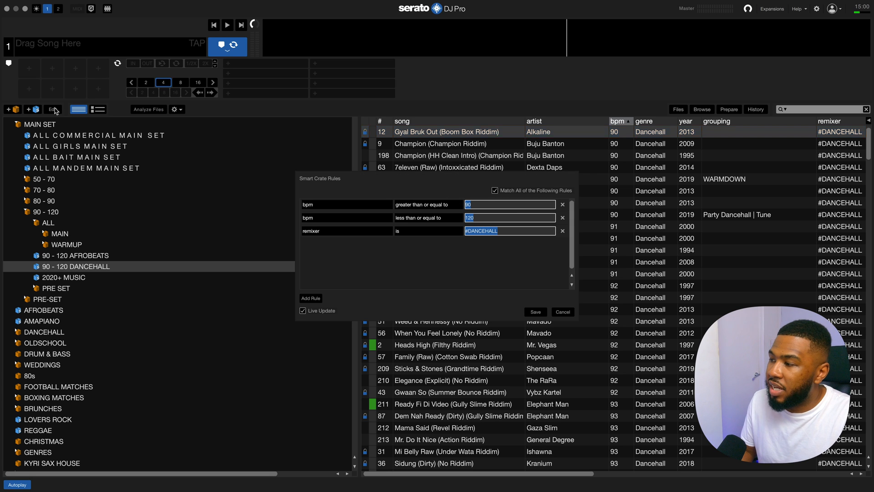
click(563, 312)
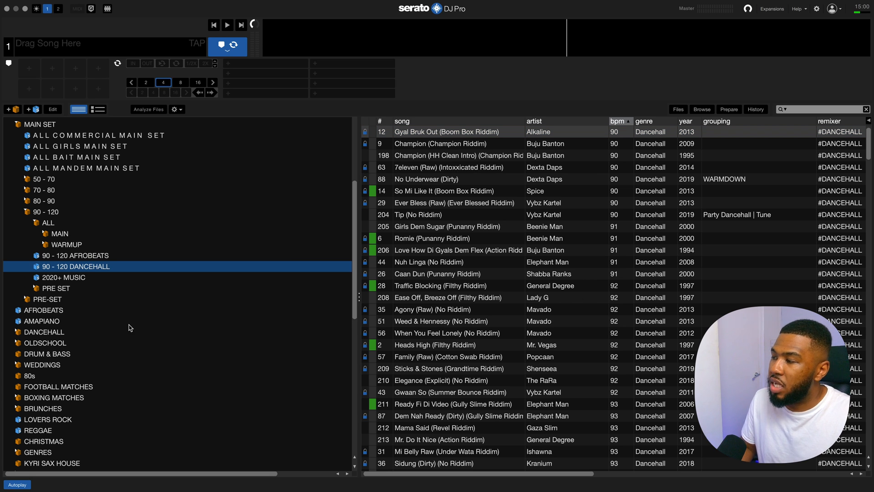
key(Up)
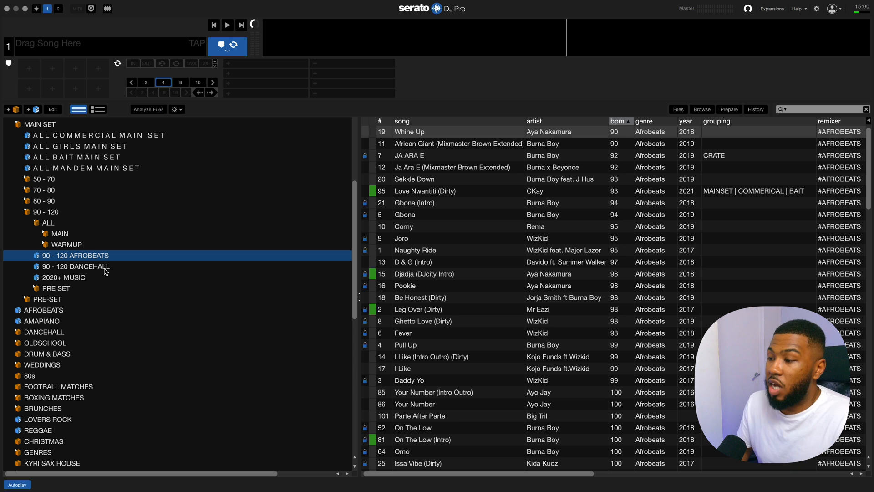
click(68, 279)
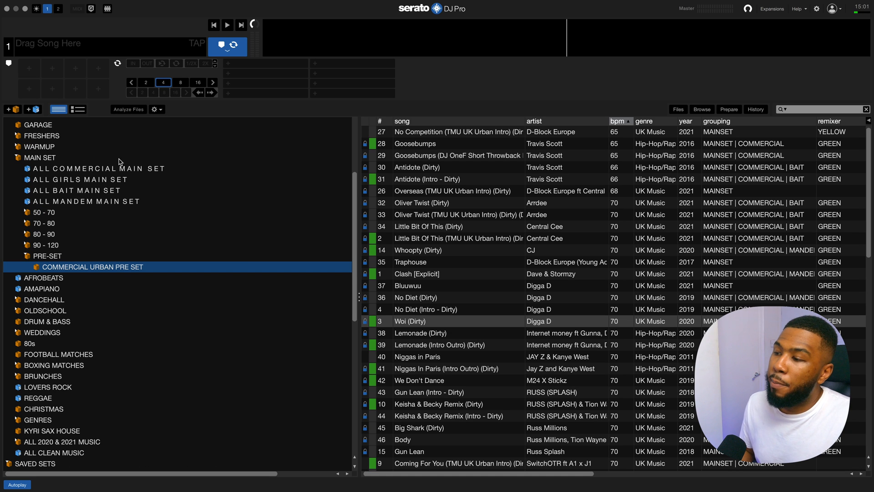
View the ALL COMMERCIAL, GIRLS, BAIT and MANDEM MAIN SET smart crates, then return to the commercial one
click(90, 168)
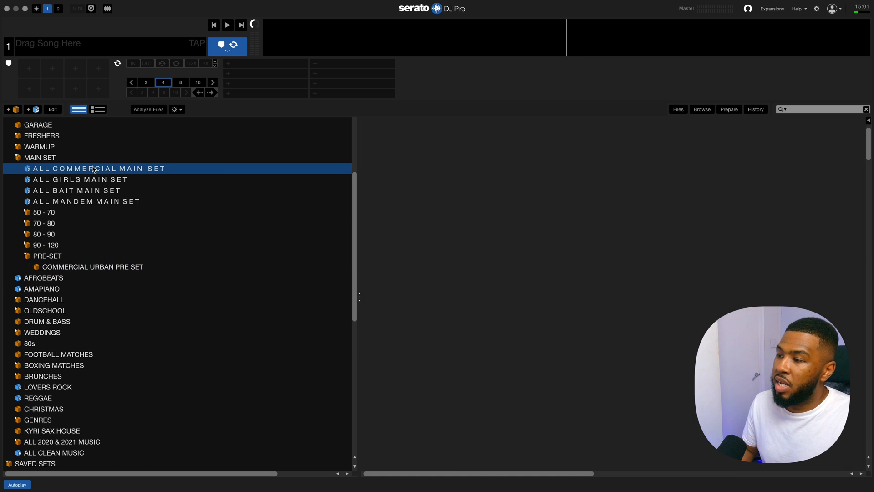
click(119, 182)
click(100, 194)
click(96, 202)
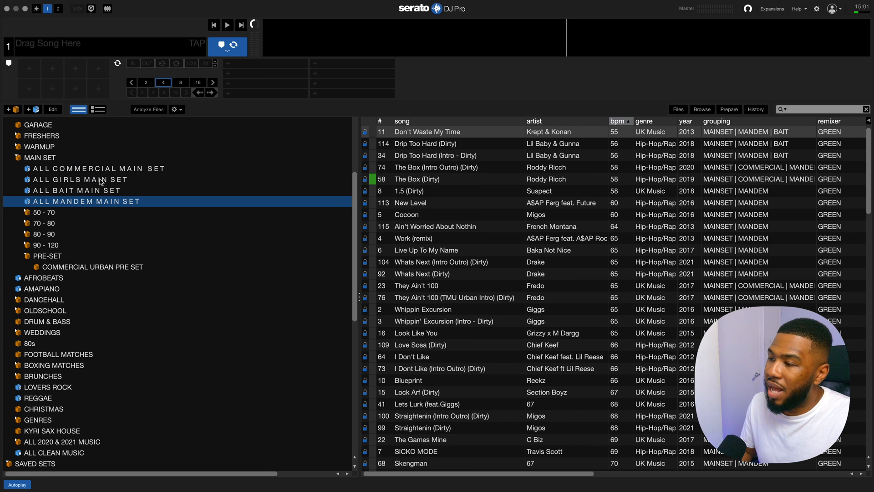
click(100, 170)
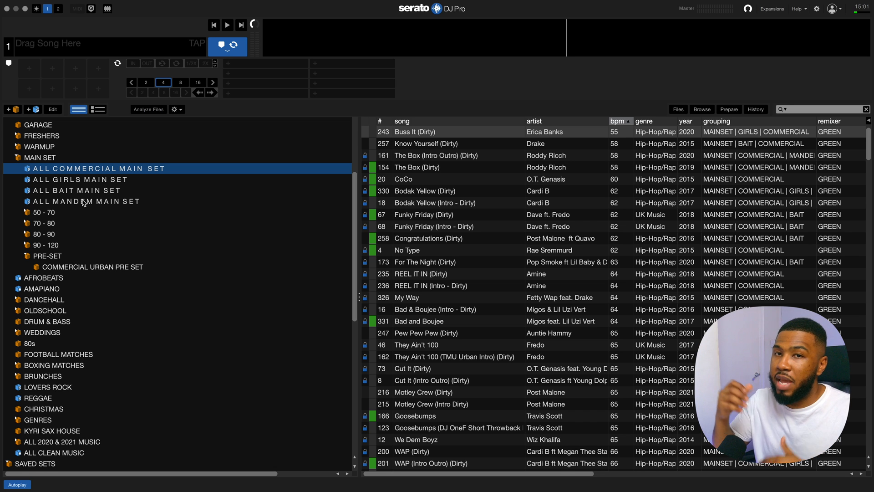
Check the rule behind ALL COMMERCIAL MAIN SET and widen the grouping column to show the full tags
click(55, 110)
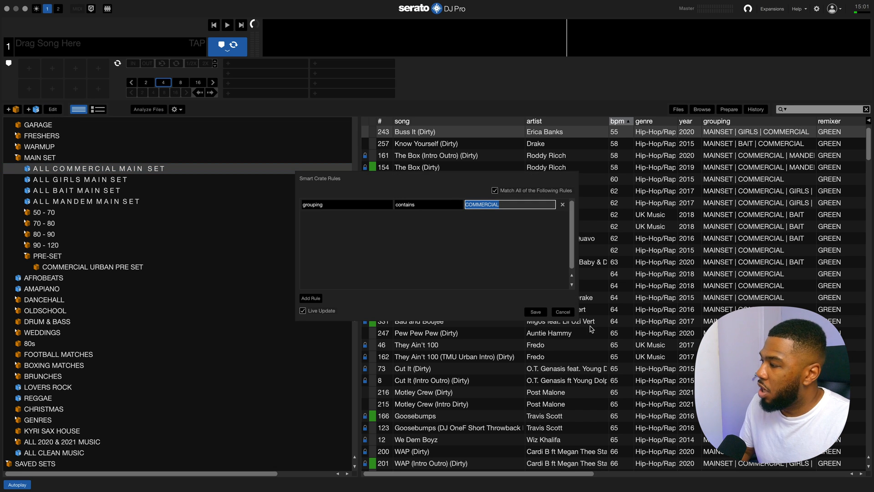
click(538, 312)
click(747, 136)
scroll(747, 137, right, 5)
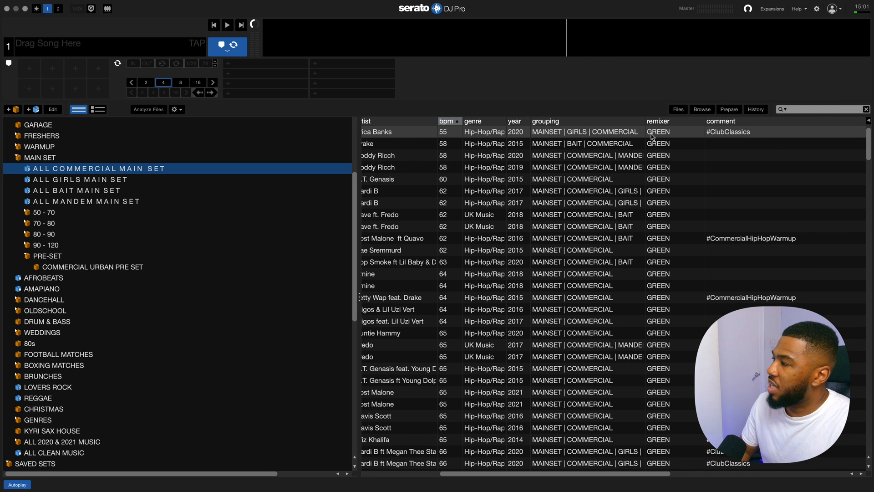
drag(677, 120, 705, 120)
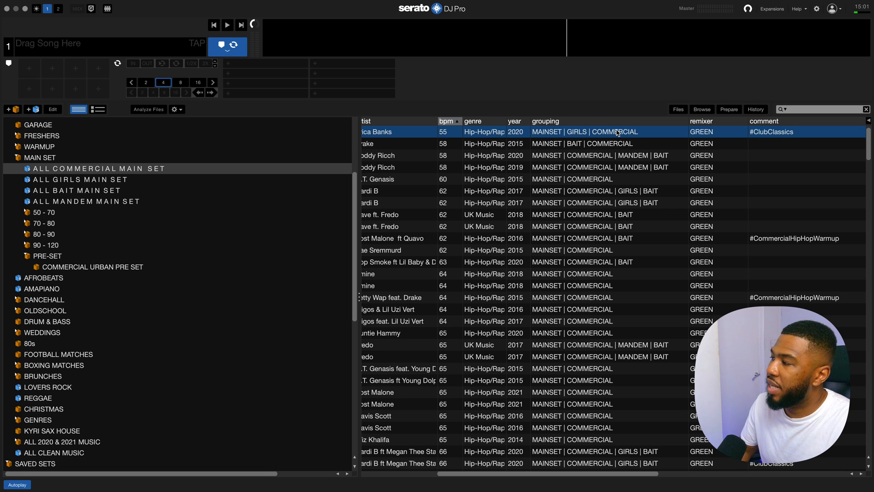
Compare the commercial, girls, bait and mandem main set smart crates using the widened grouping column
click(94, 169)
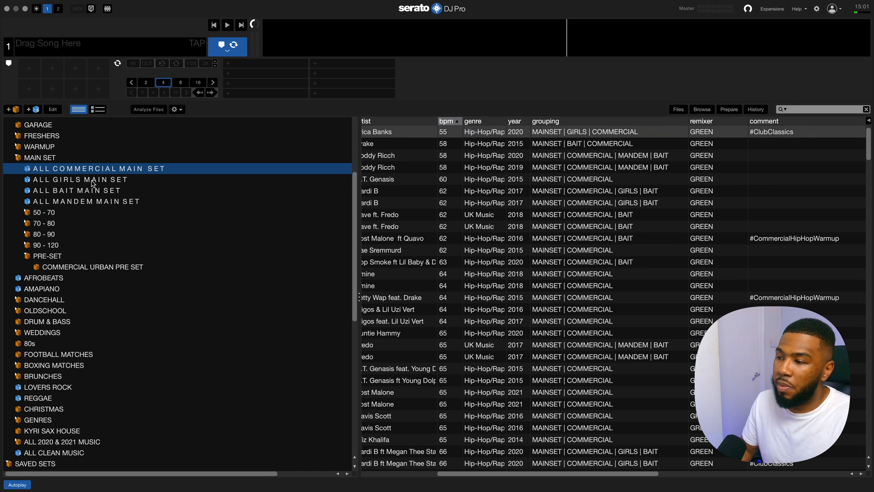
click(93, 182)
click(86, 194)
click(85, 204)
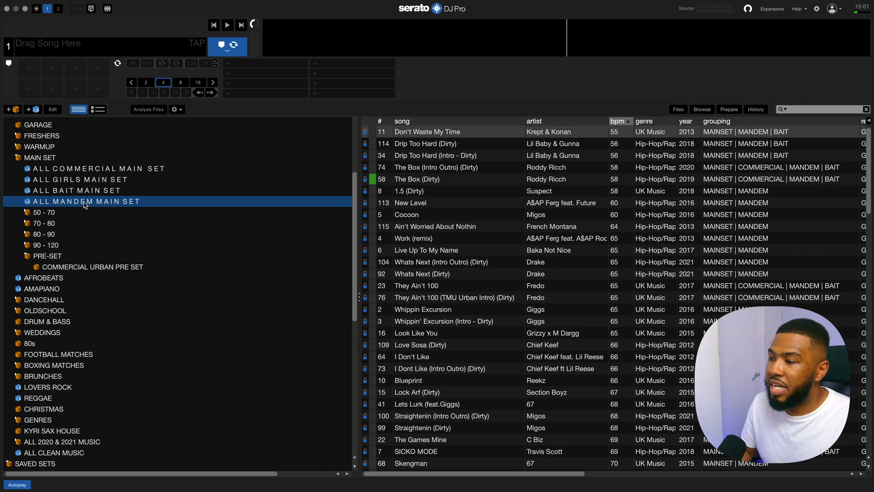